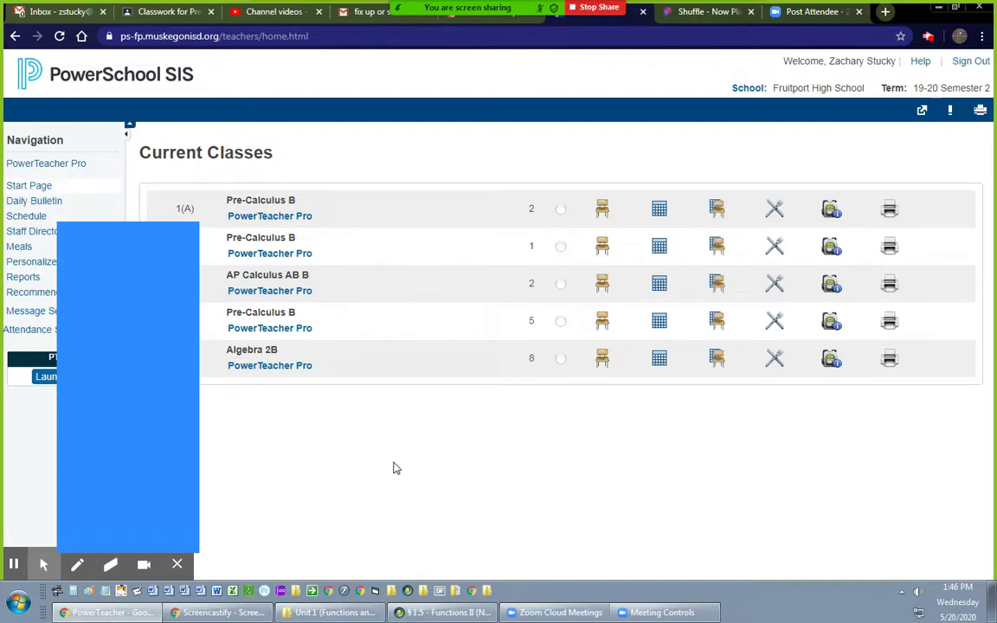
# - Open the S2 scoresheet for the 1(A) Pre-Calculus B class in PowerTeacher Pro
pyautogui.click(280, 220)
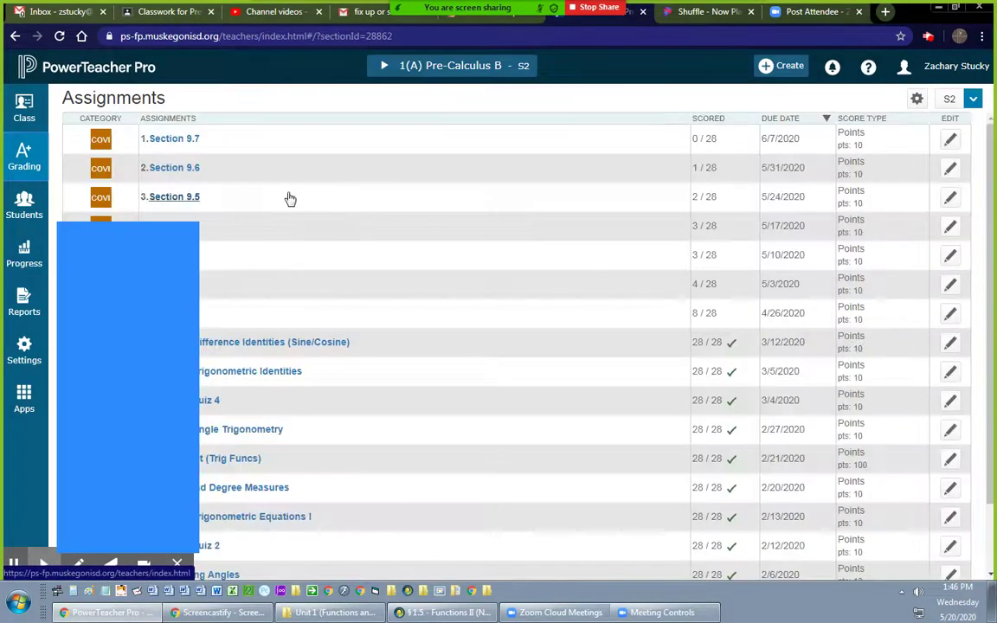
pyautogui.click(23, 161)
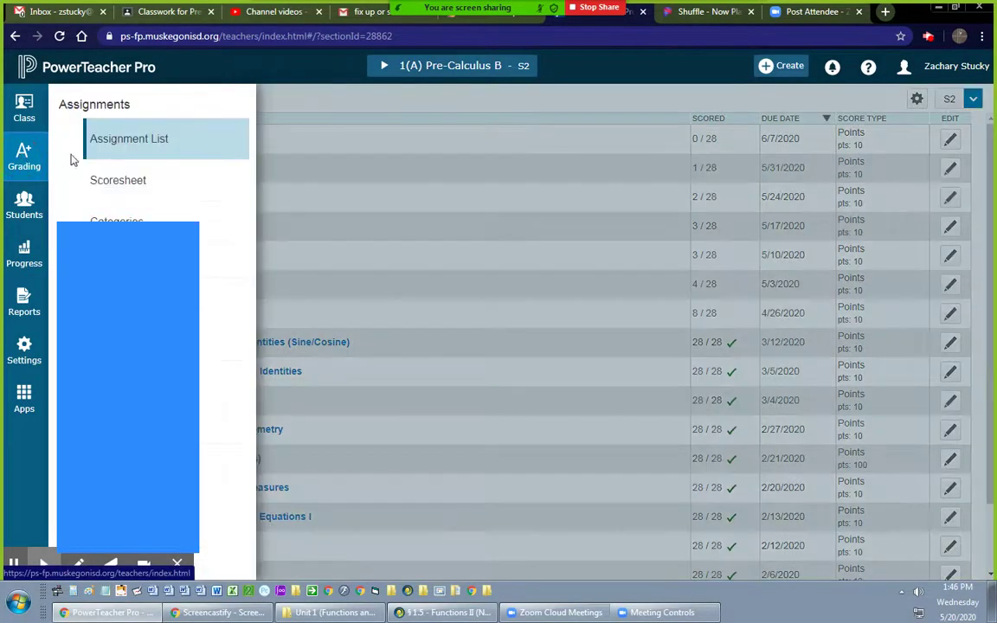
pyautogui.click(122, 182)
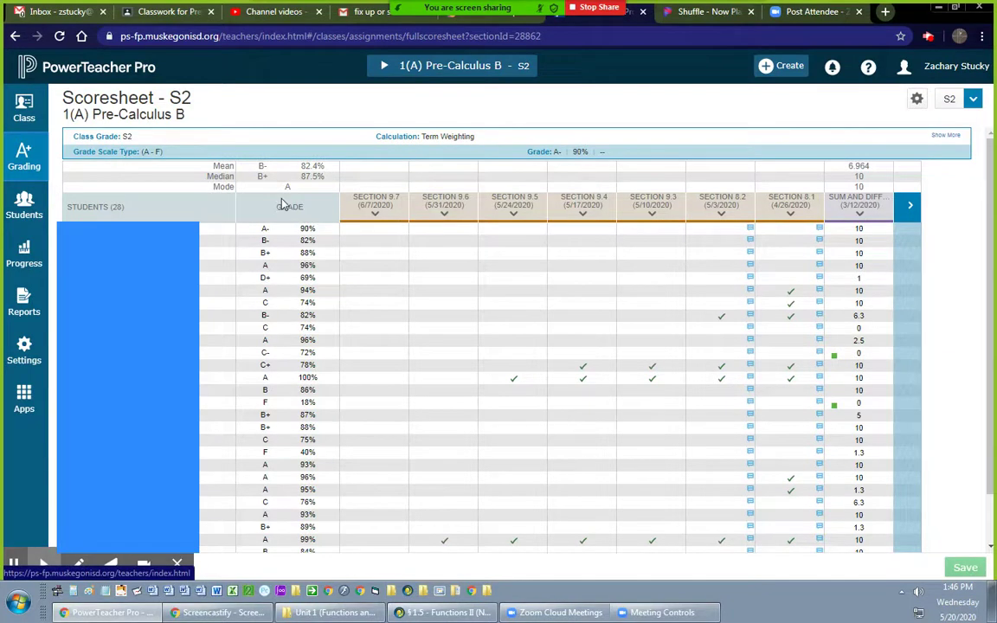
pyautogui.doubleClick(185, 98)
pyautogui.click(196, 105)
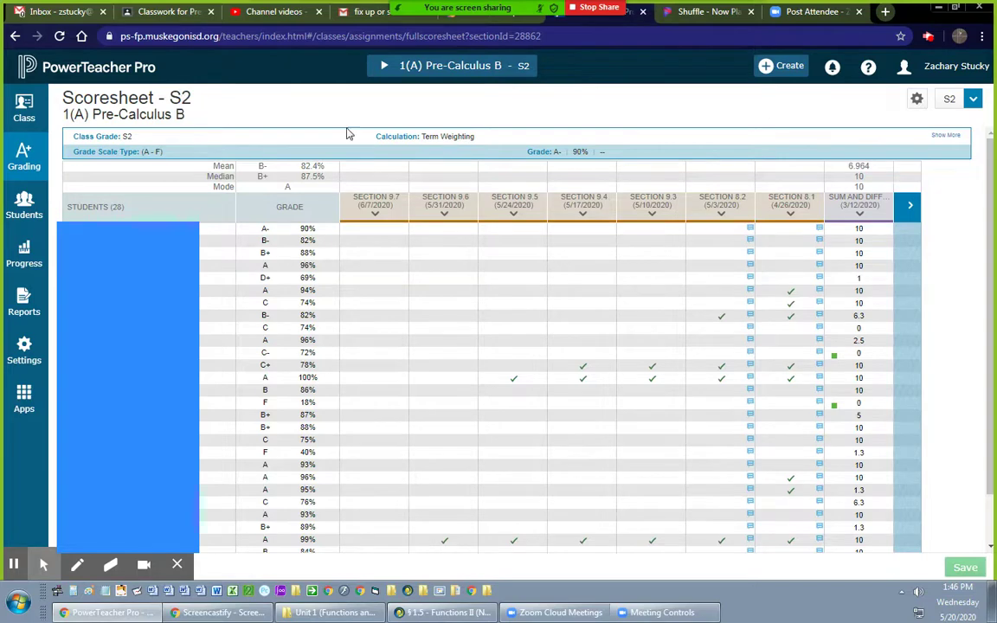
# - View the scoresheet for the M2 term, and switch it back to S2
pyautogui.click(969, 100)
pyautogui.click(901, 167)
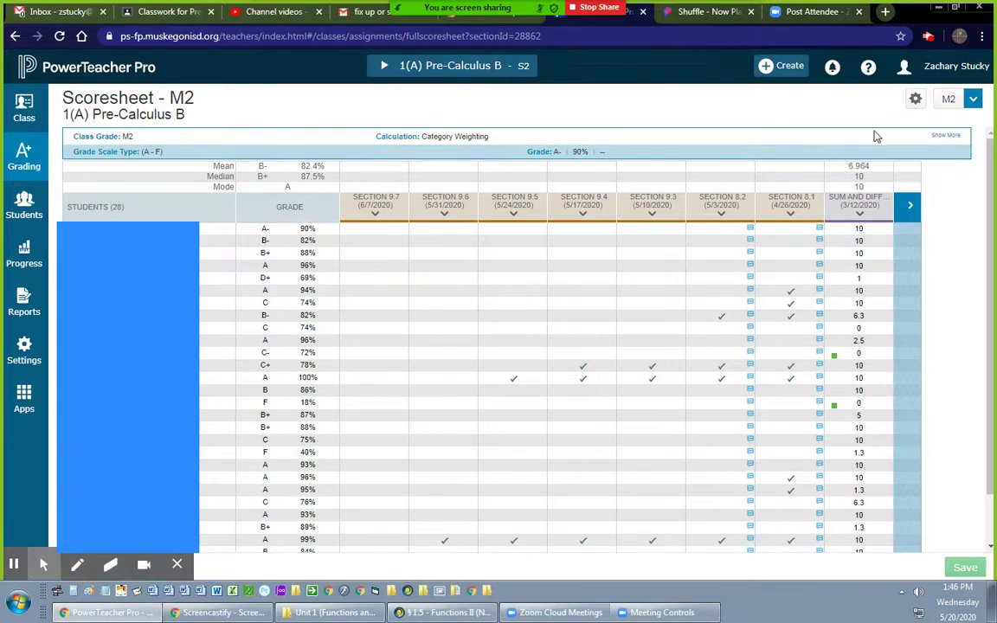
pyautogui.click(972, 98)
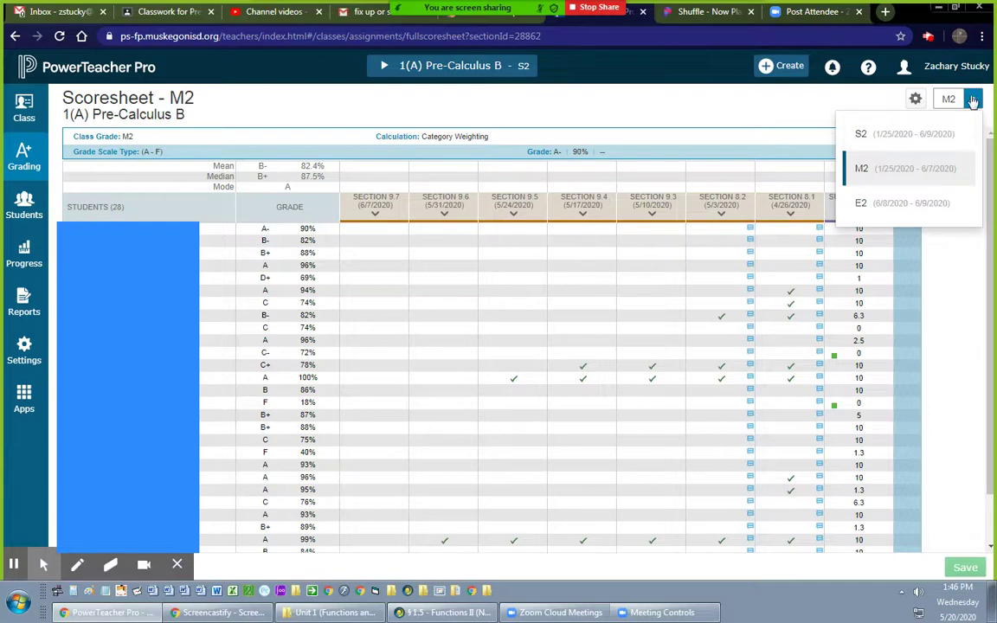
pyautogui.click(915, 133)
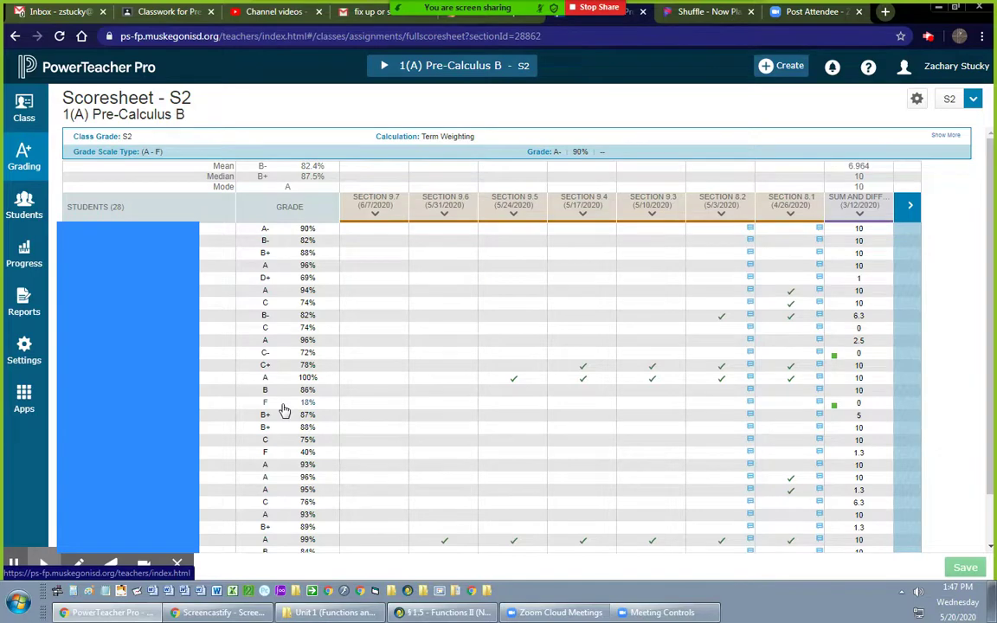
# - Set the S2 course grade to CR for the first four students in the scoresheet
pyautogui.click(282, 230)
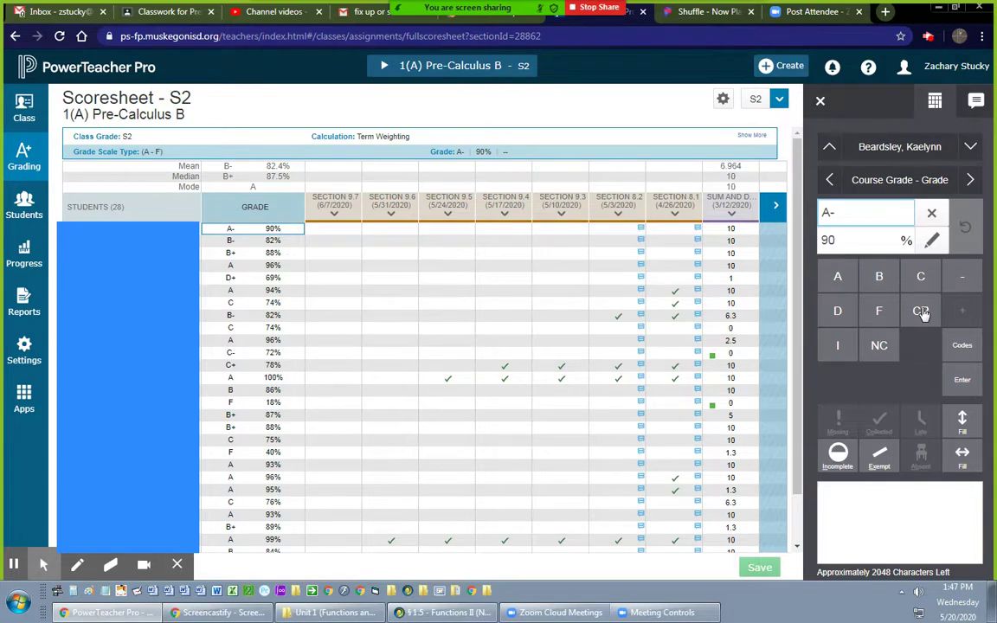
pyautogui.click(921, 313)
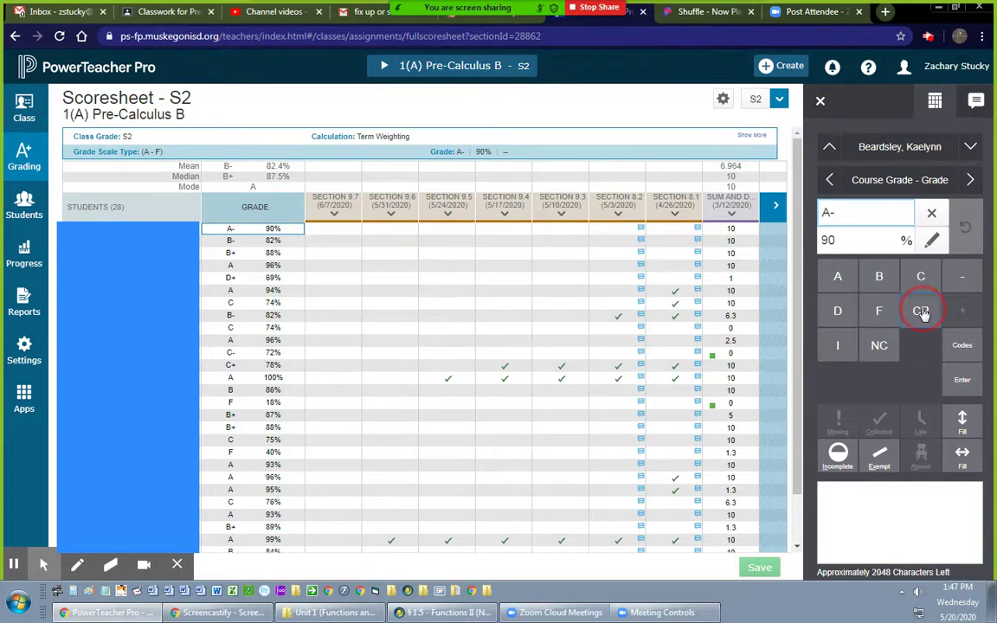
pyautogui.click(962, 398)
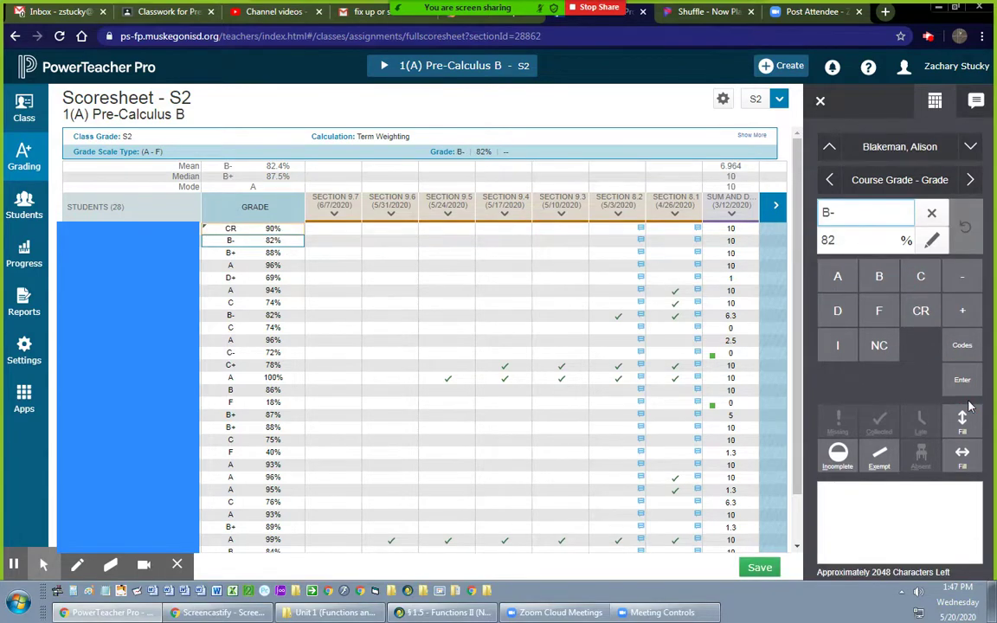
pyautogui.click(922, 313)
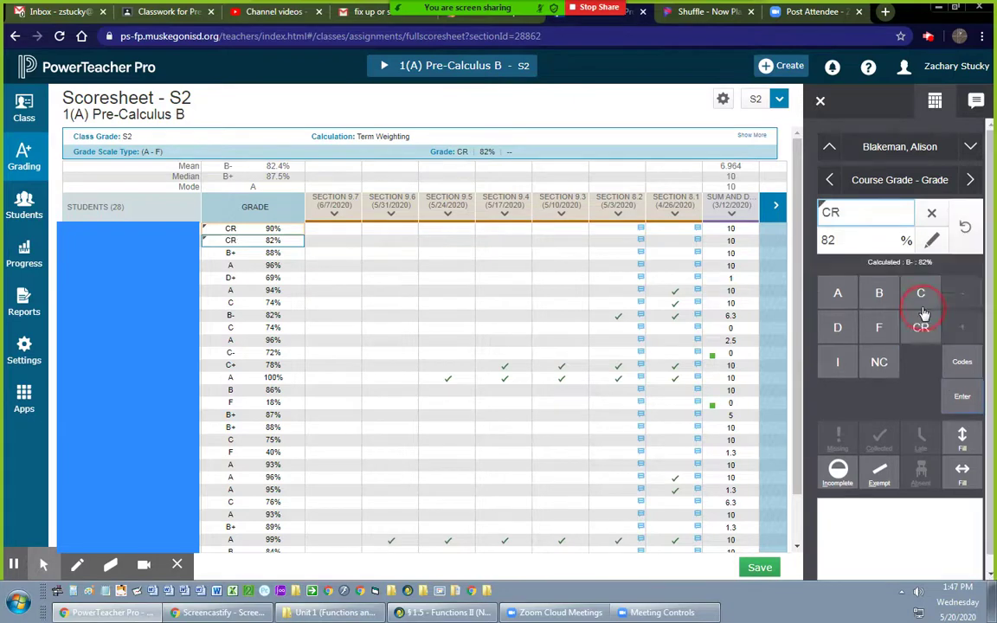
pyautogui.click(962, 395)
pyautogui.click(915, 307)
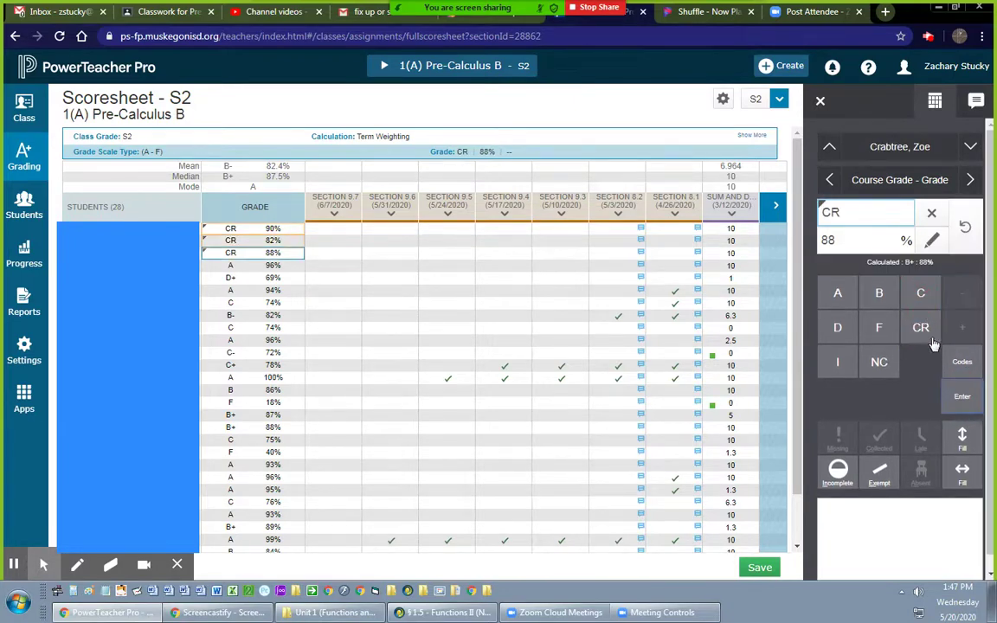
pyautogui.click(962, 396)
pyautogui.click(924, 324)
pyautogui.click(961, 395)
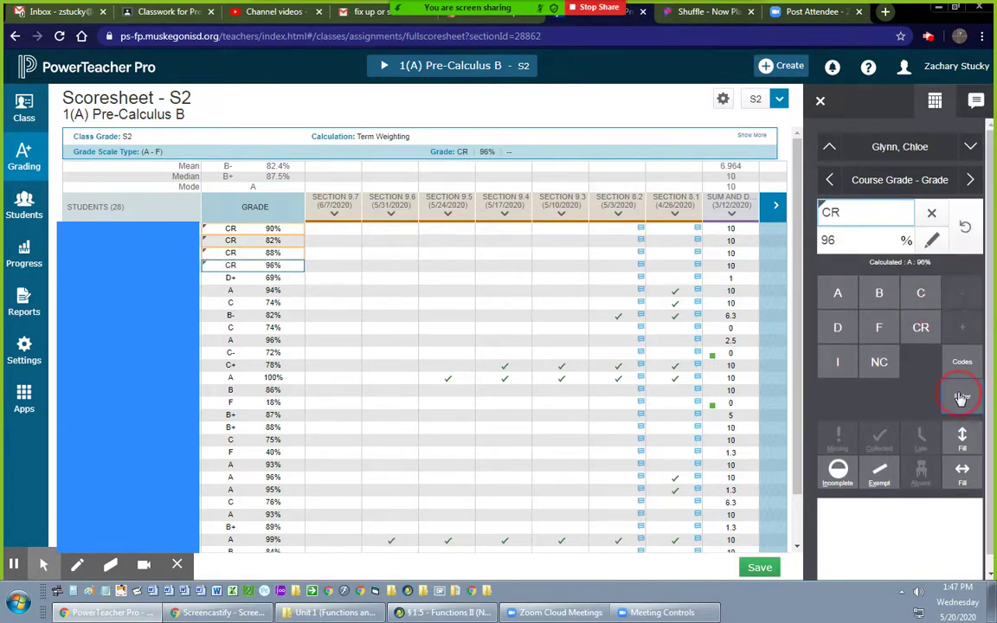
# - Set the S2 course grade to NC for the student with 18%, and save the scoresheet
pyautogui.click(227, 402)
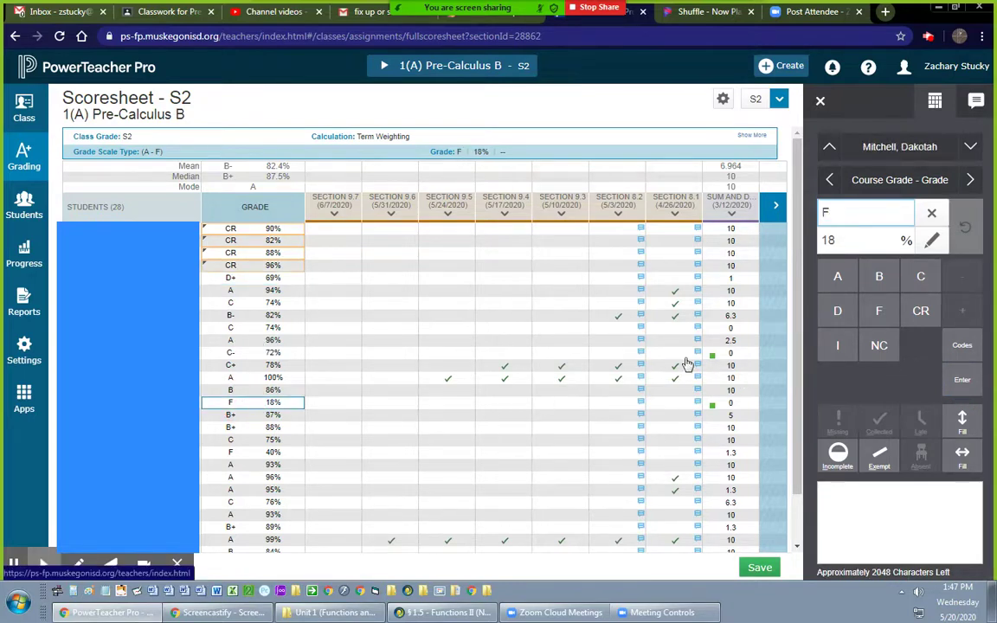
pyautogui.click(878, 345)
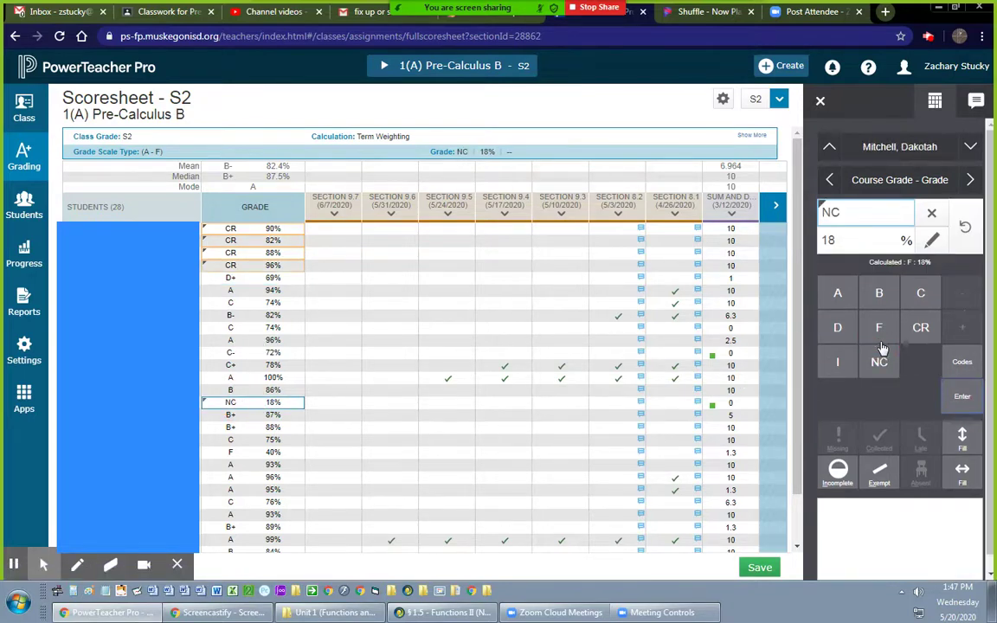
pyautogui.click(962, 399)
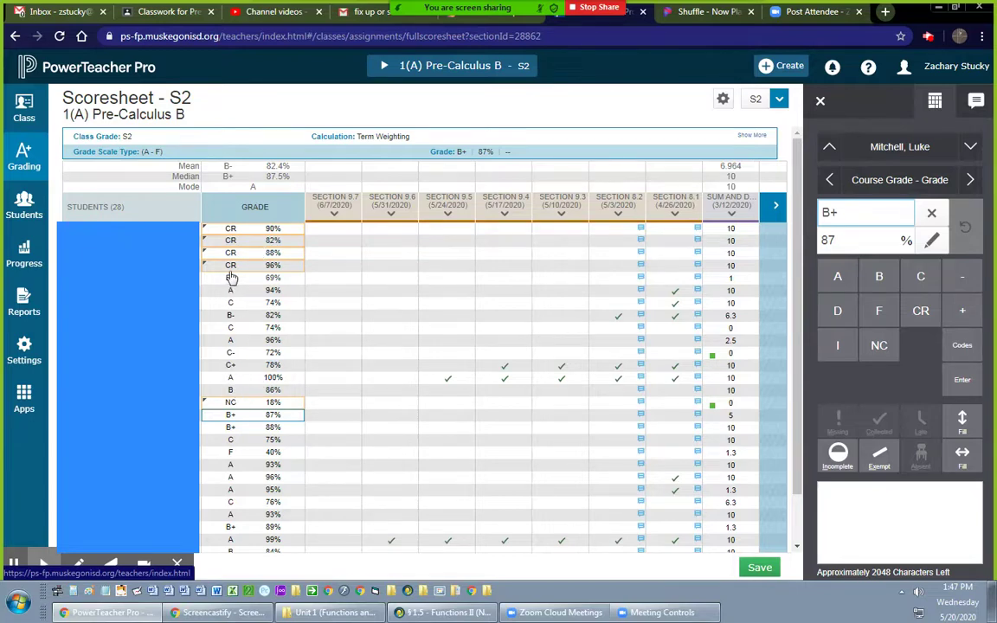
pyautogui.click(761, 567)
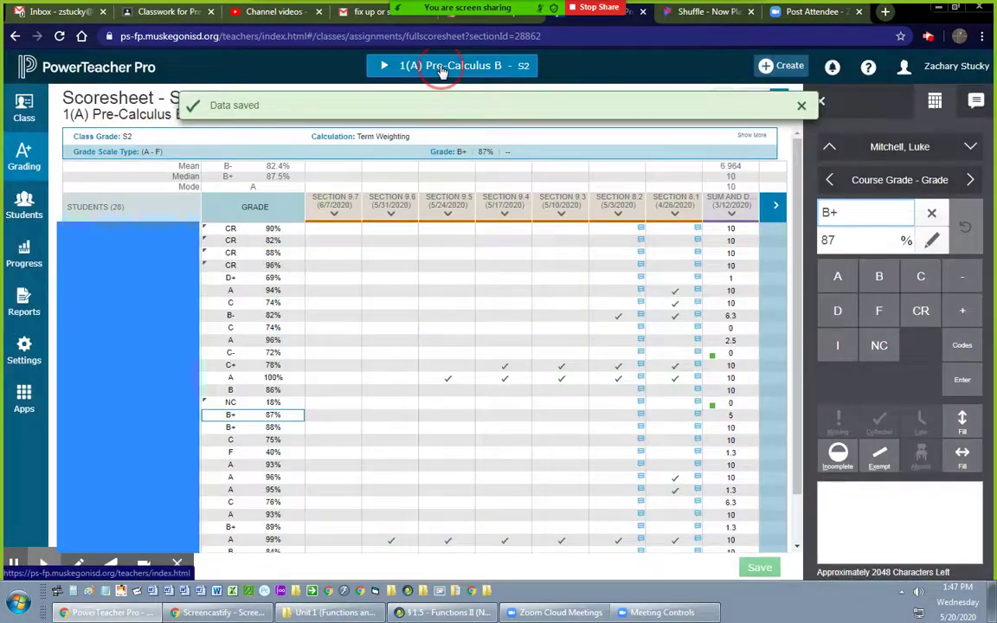
# - View the scoresheet of the 4(A) AP Calculus AB B class, and return to 1(A) Pre-Calculus B
pyautogui.click(435, 69)
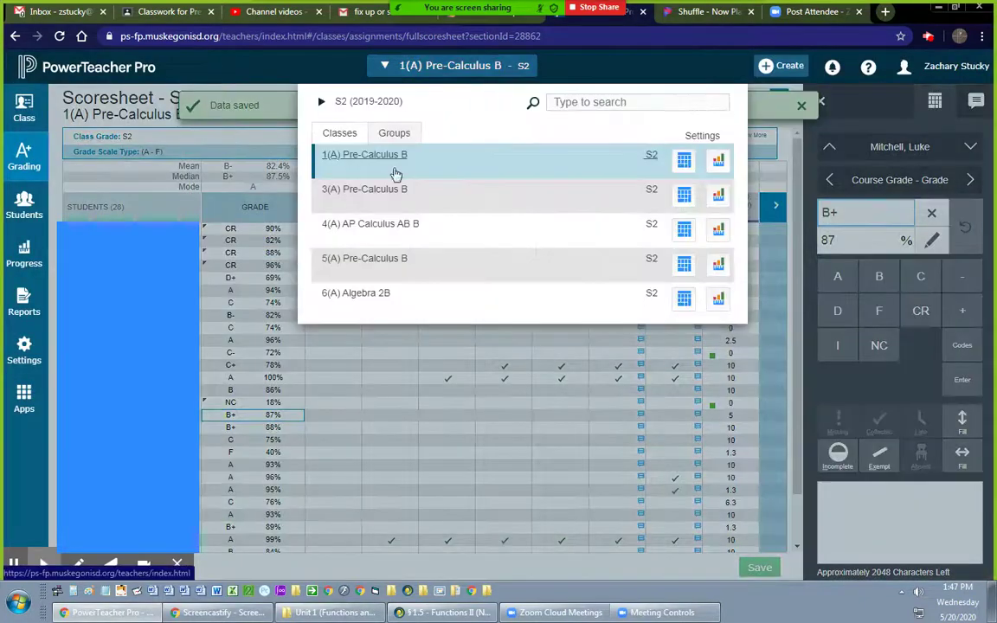
pyautogui.click(372, 227)
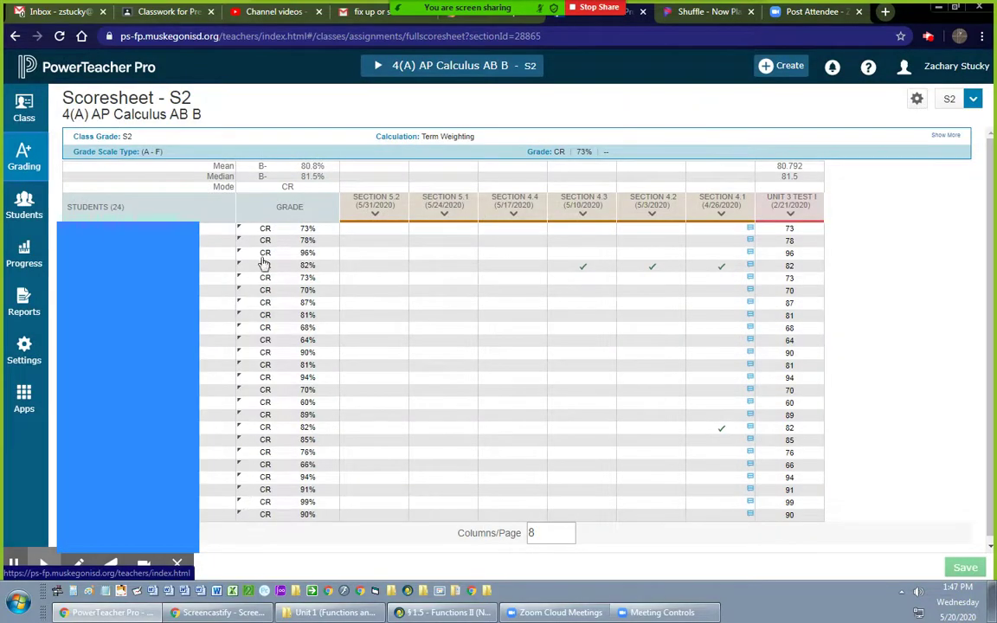
pyautogui.click(356, 66)
pyautogui.click(359, 156)
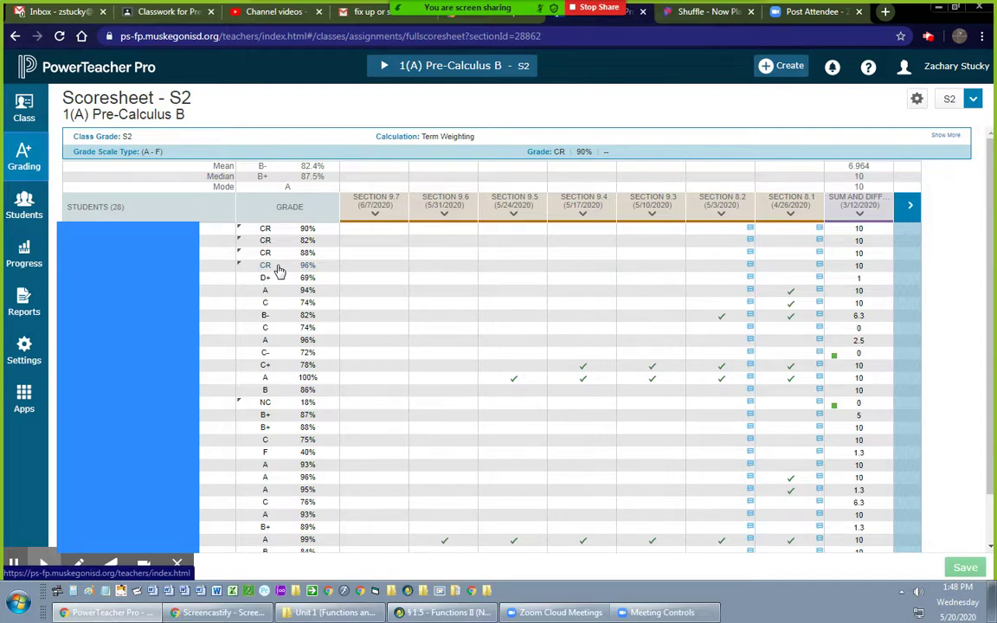
# - View the scoresheet of the 3(A) Pre-Calculus B class, and switch back to 1(A) Pre-Calculus B
pyautogui.click(385, 67)
pyautogui.click(361, 197)
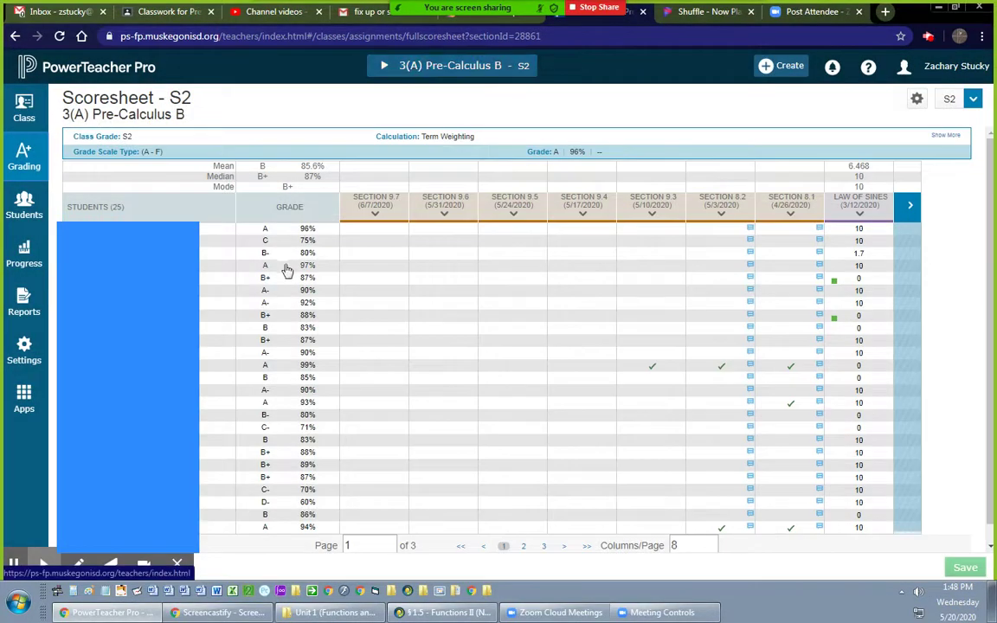
pyautogui.click(419, 70)
pyautogui.click(367, 155)
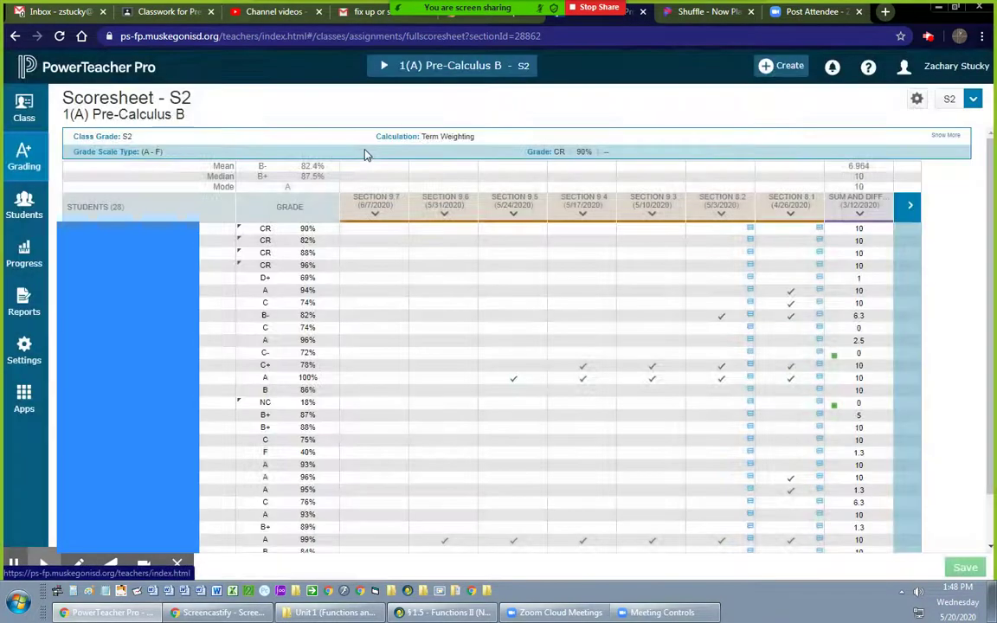
# - Open the 4(A) AP Calculus AB B scoresheet and go through every student's S2 course grade down to the last row
pyautogui.click(390, 67)
pyautogui.click(363, 228)
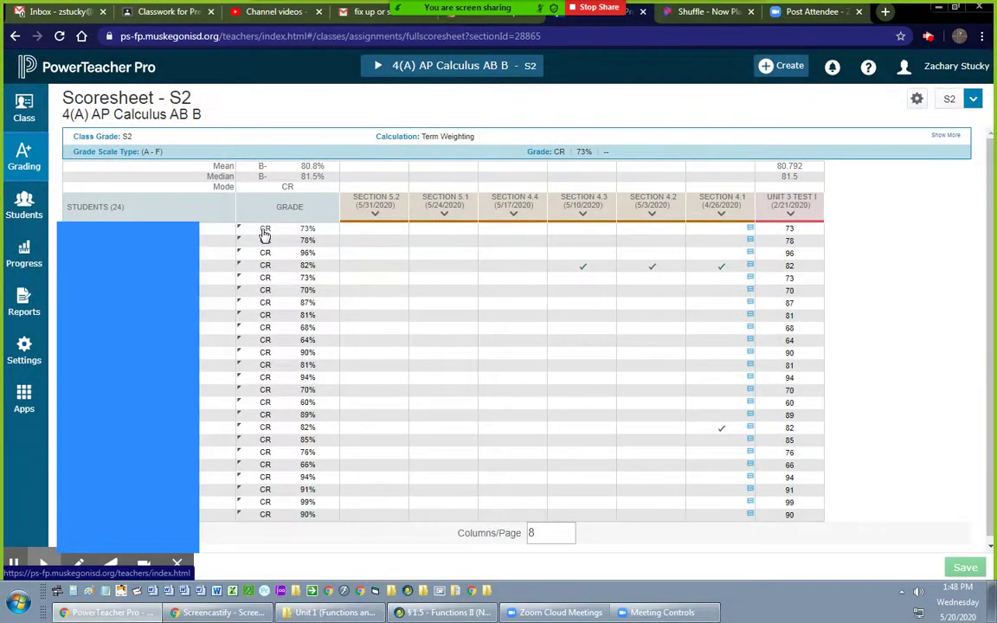
pyautogui.click(264, 231)
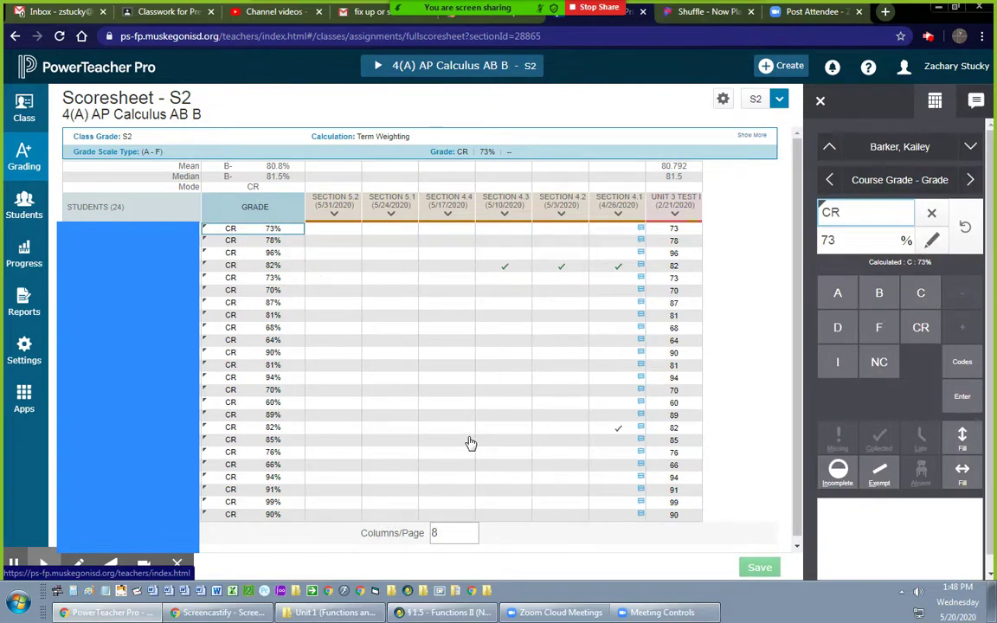
pyautogui.press('Down')
pyautogui.press('Down')
pyautogui.press('Down')
pyautogui.press('Down')
pyautogui.press('Down')
pyautogui.press('Down')
pyautogui.press('Down')
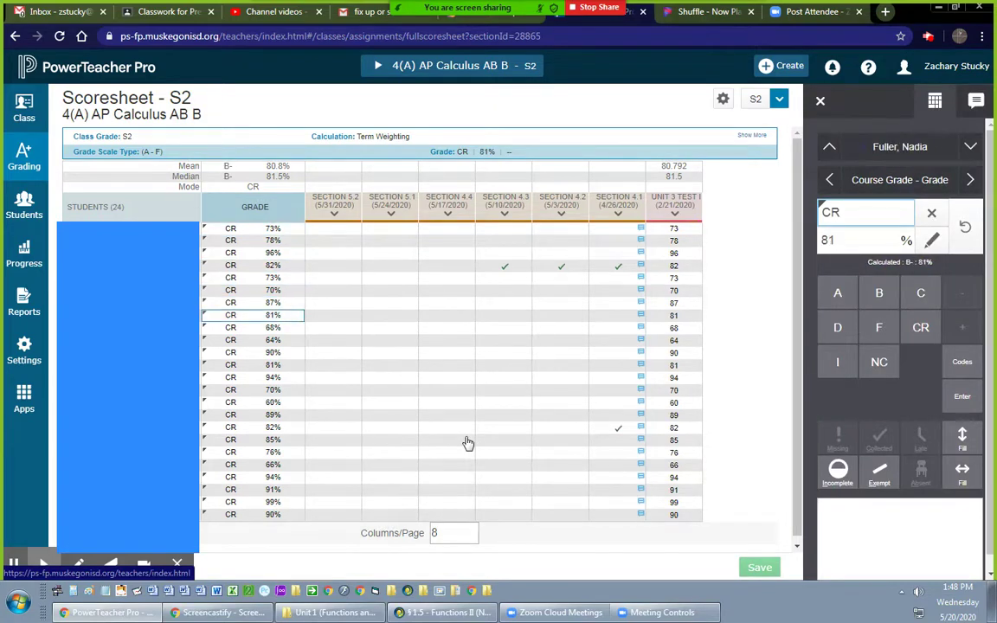
pyautogui.press('Down')
pyautogui.press('Down')
pyautogui.press('Down')
pyautogui.press('Down')
pyautogui.press('Down')
pyautogui.press('Down')
pyautogui.press('Down')
pyautogui.press('Down')
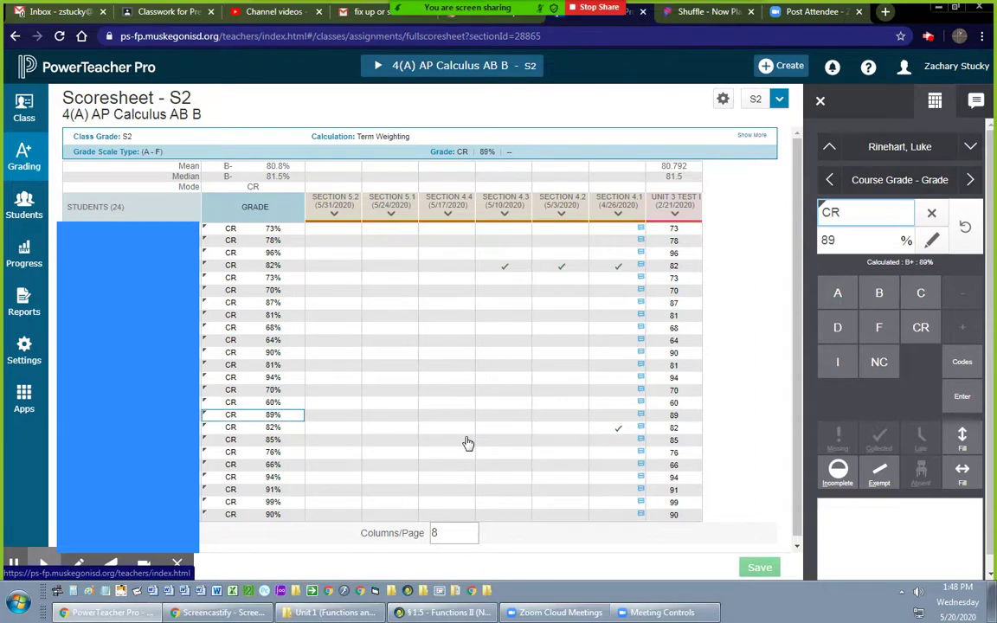
pyautogui.press('Down')
pyautogui.press('Down')
pyautogui.press('Down')
pyautogui.press('Down')
pyautogui.press('Down')
pyautogui.press('Down')
pyautogui.press('Down')
pyautogui.press('Down')
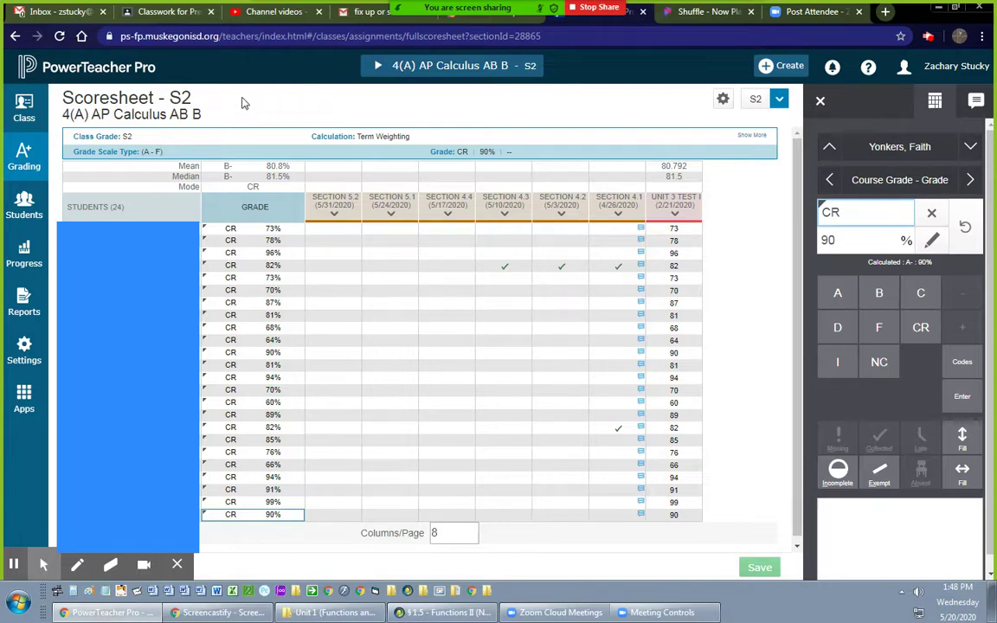
# - Reopen the 1(A) Pre-Calculus B scoresheet, revert the first student's CR to the calculated grade, and save
pyautogui.click(103, 72)
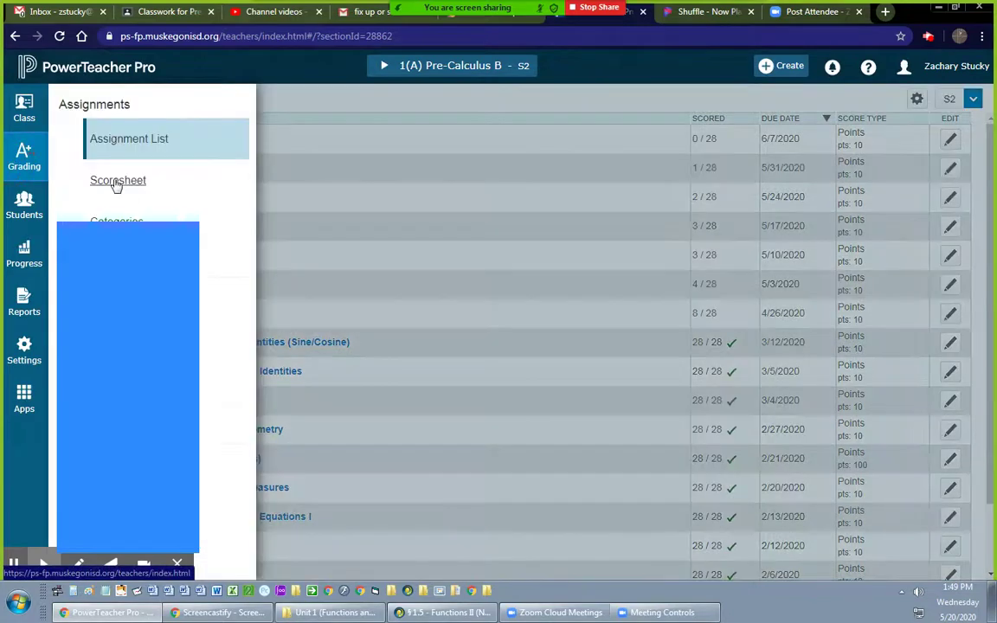
pyautogui.click(116, 181)
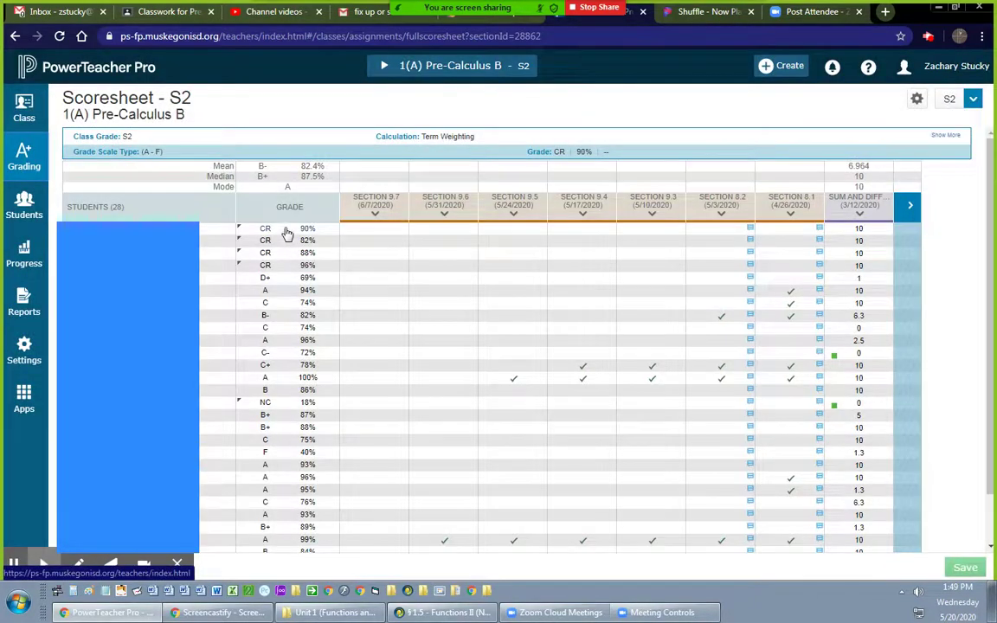
pyautogui.click(287, 230)
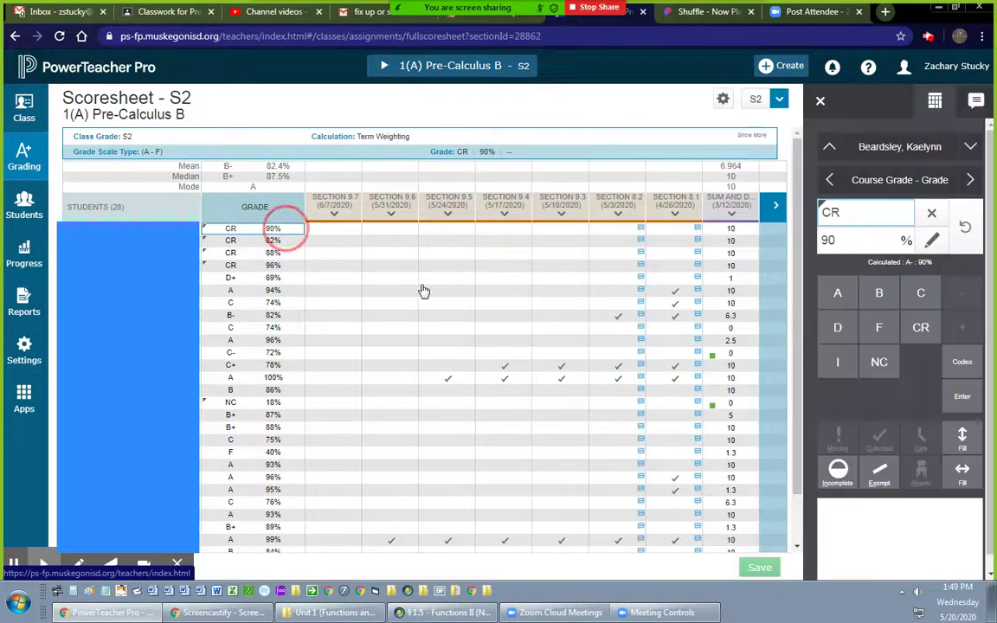
pyautogui.click(966, 232)
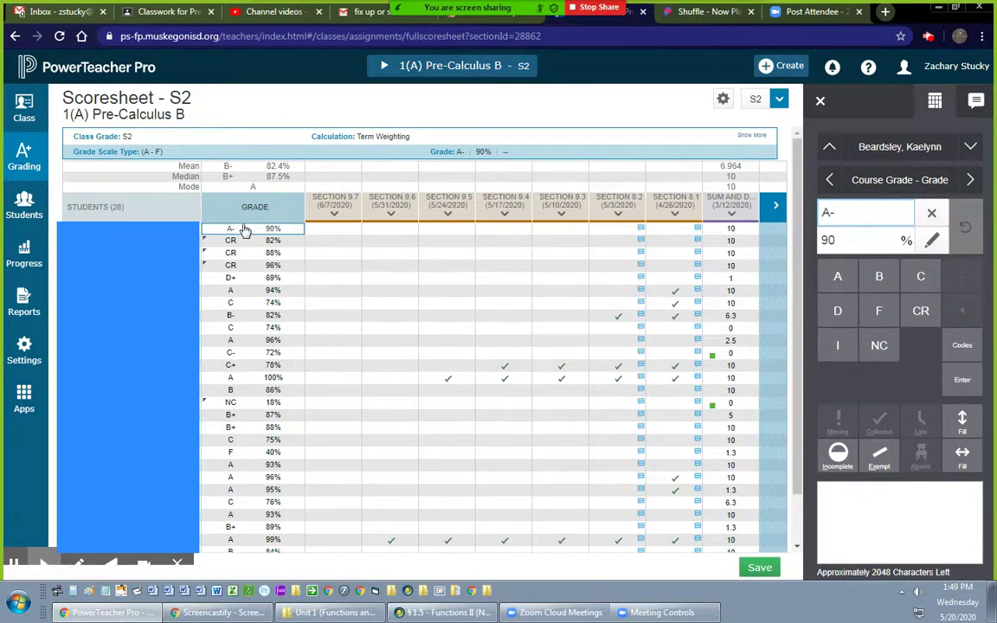
pyautogui.click(758, 568)
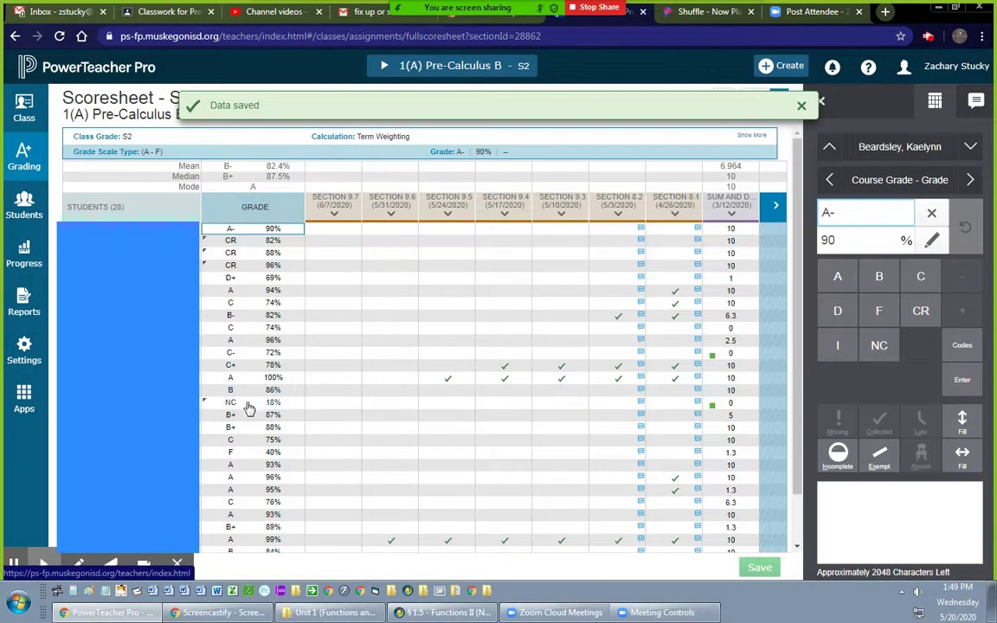
# - Change the NC course grade of the student with 18% to F, save the scoresheet, and return to the start page
pyautogui.click(246, 403)
pyautogui.write('F')
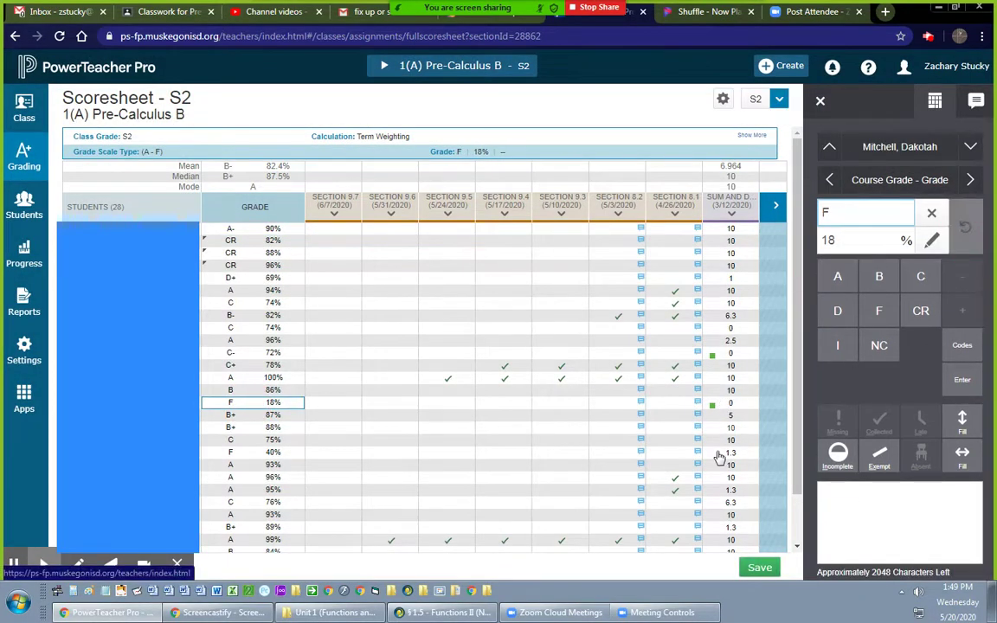
pyautogui.click(759, 568)
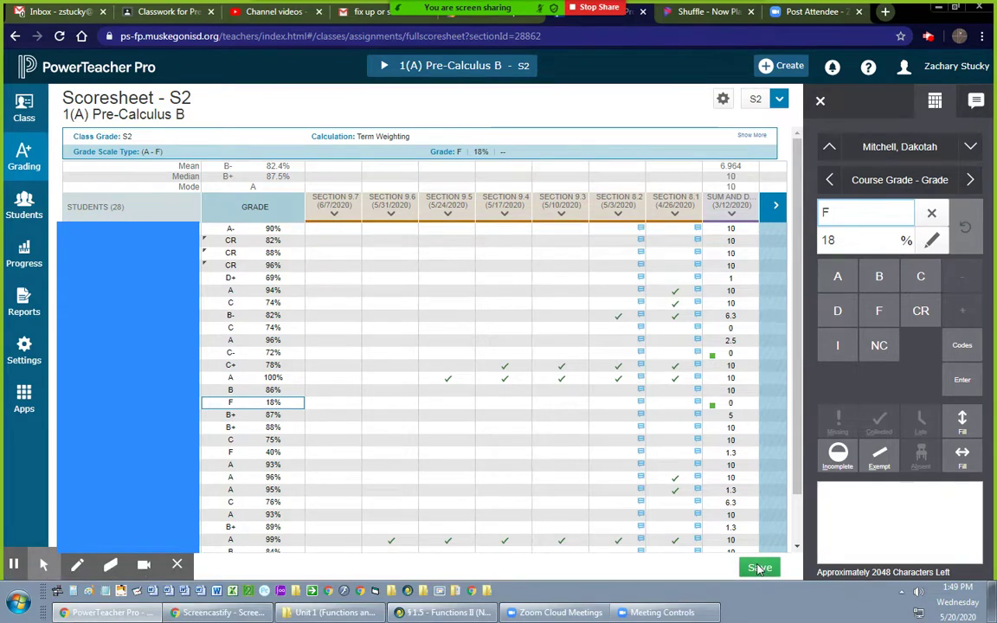
pyautogui.click(759, 568)
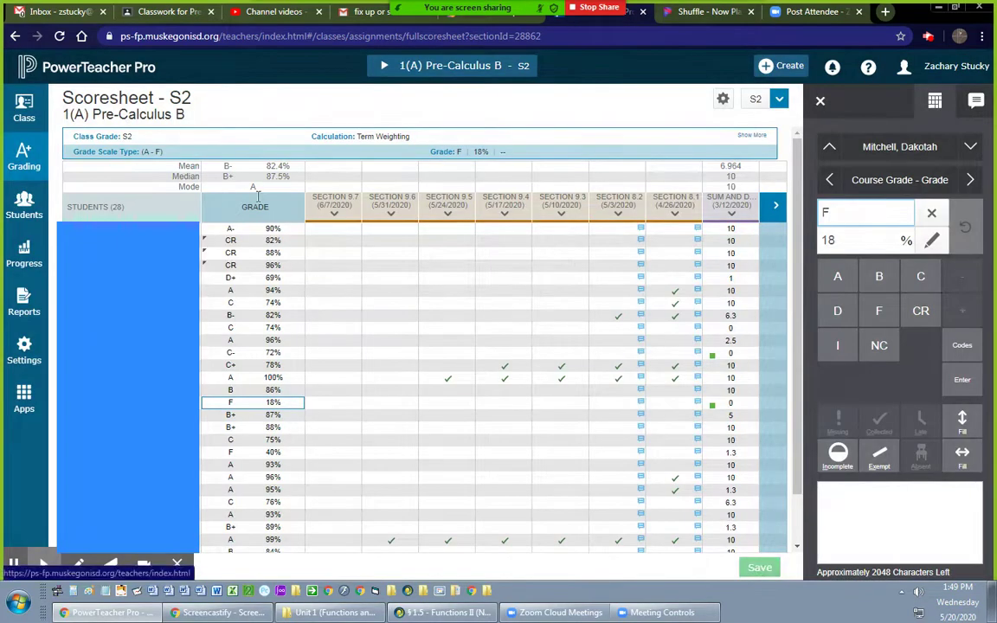
pyautogui.click(108, 71)
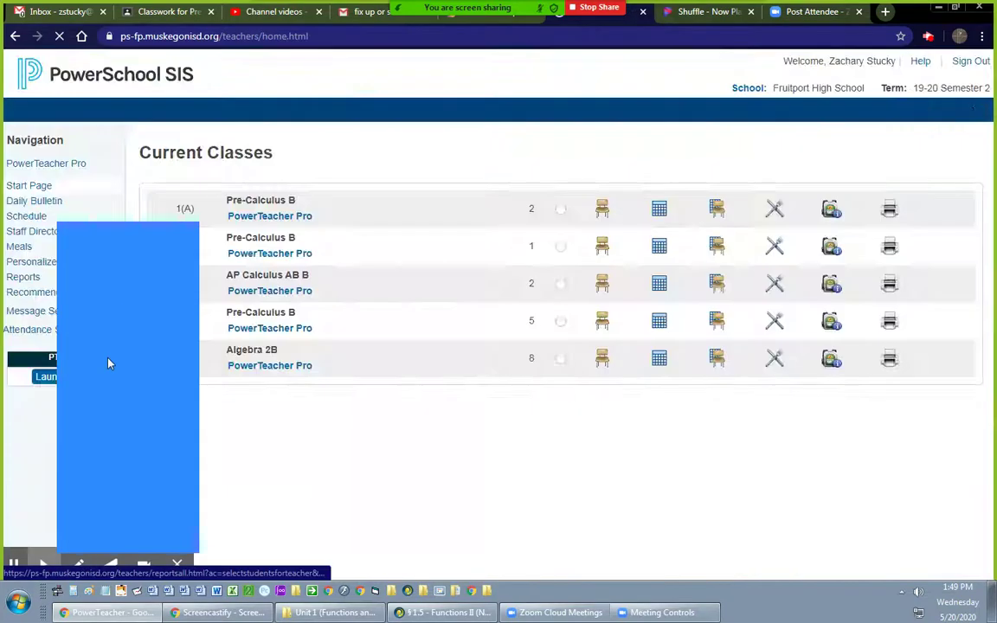